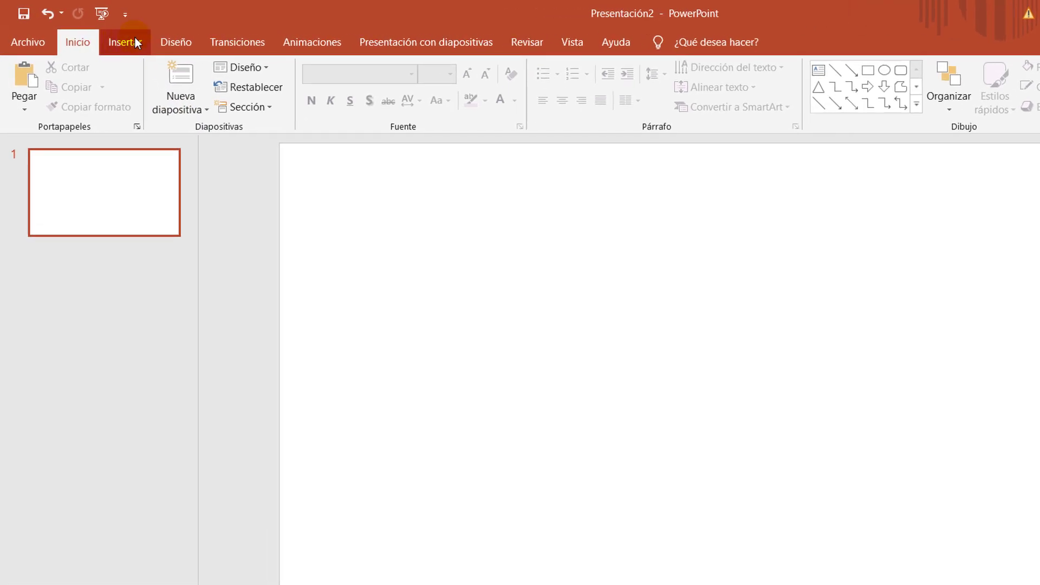
- Insert young-beautiful-woman-using-tablet-in-cafe-6BK5GWA.jpg from this device onto the slide
click(130, 41)
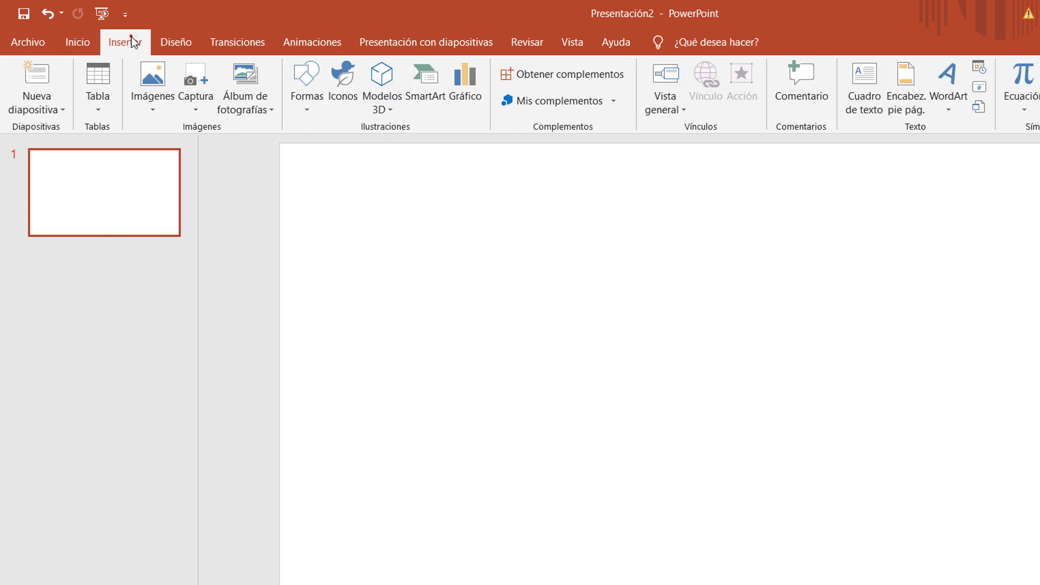
click(156, 93)
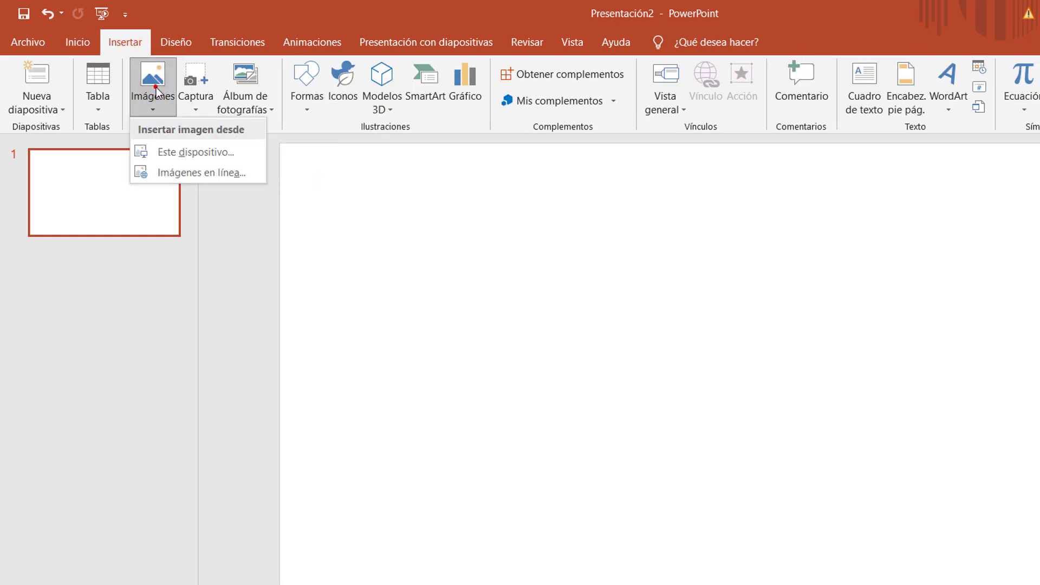
click(200, 156)
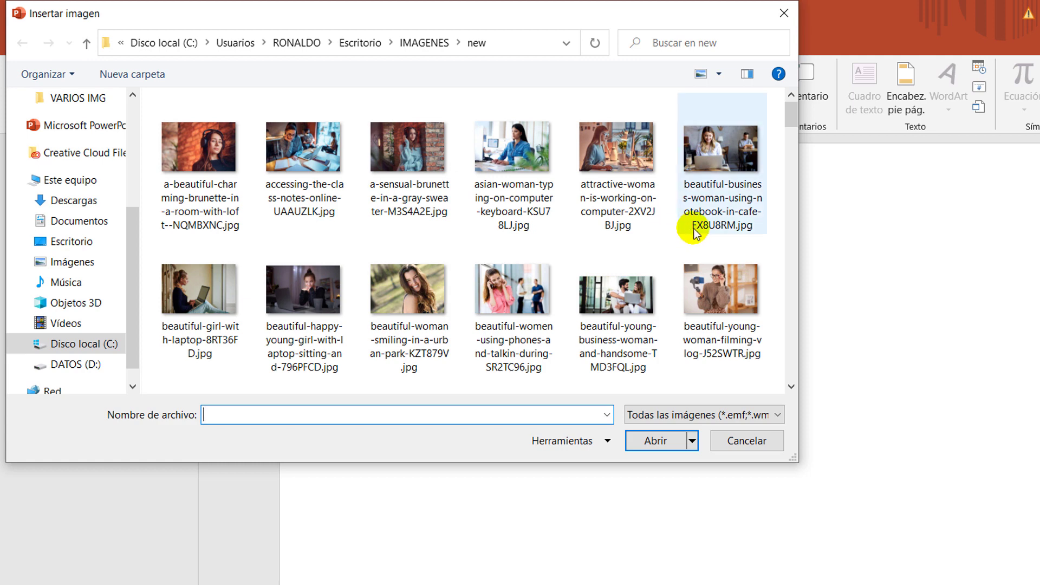
scroll(720, 260, down, 10)
click(720, 261)
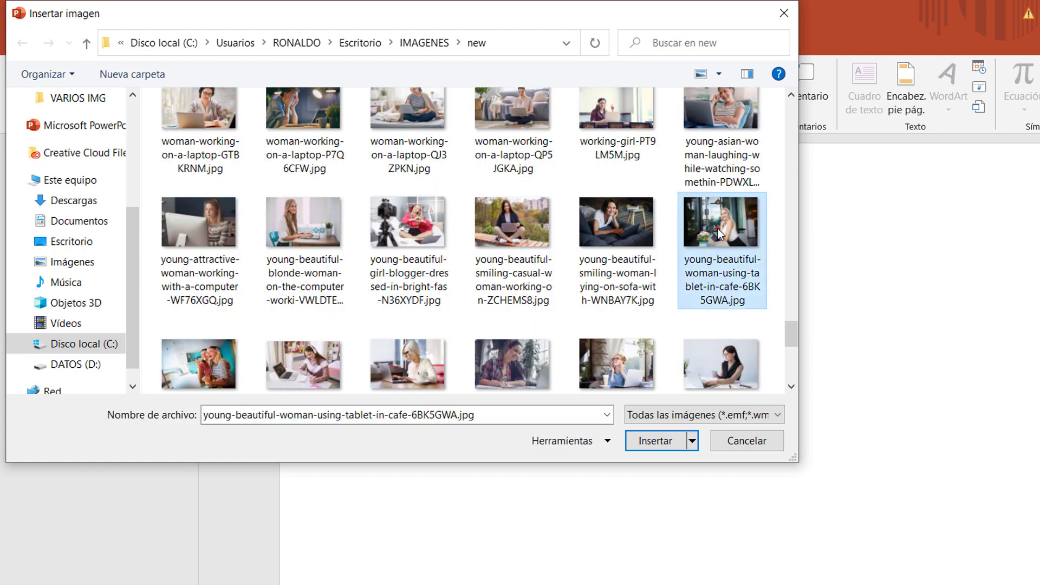
click(648, 443)
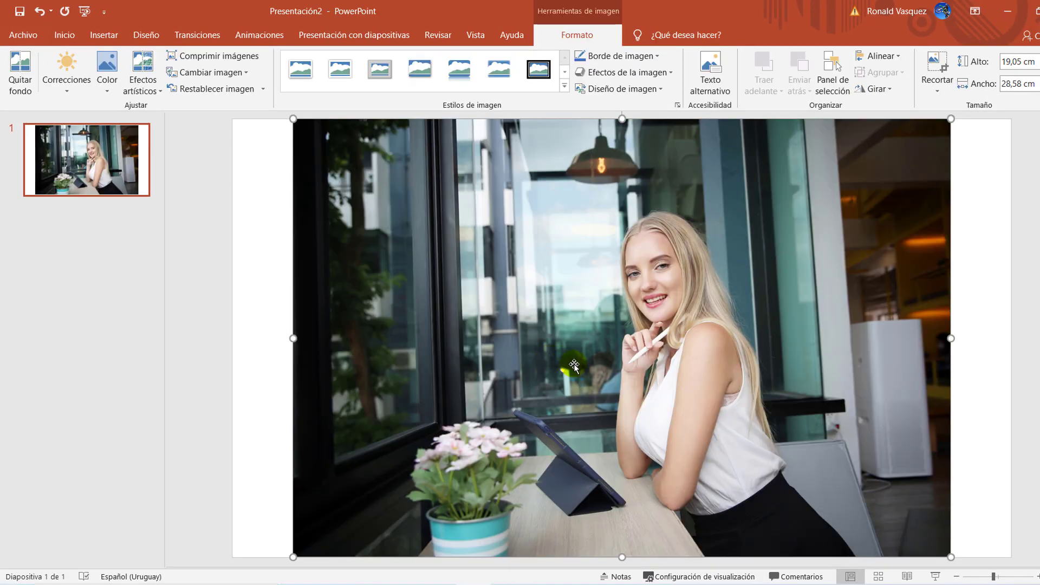
- Crop the cafe photo inward from the right, bottom, left and top into a near-square frame around the woman
right_click(669, 310)
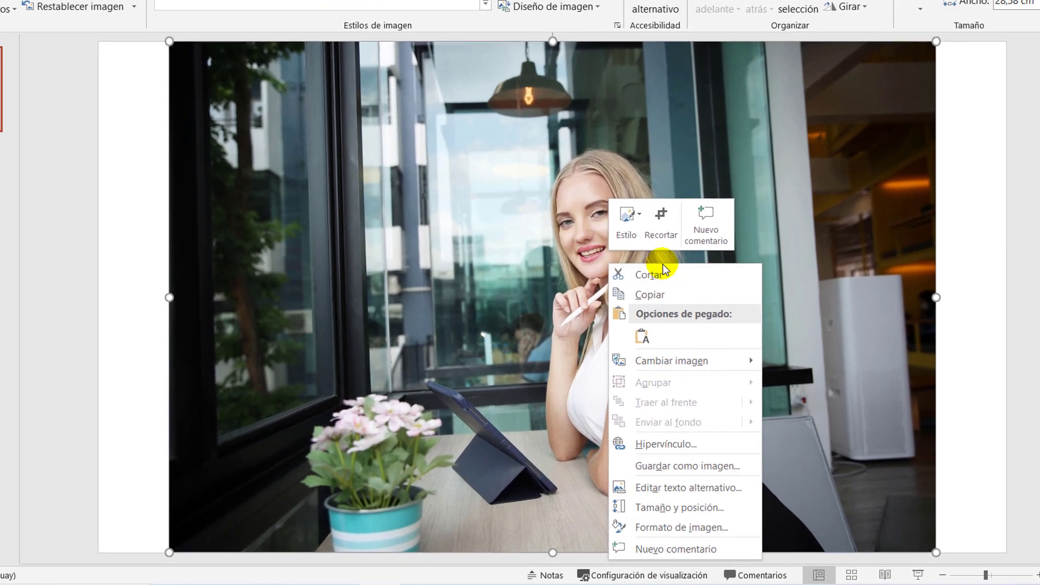
click(664, 229)
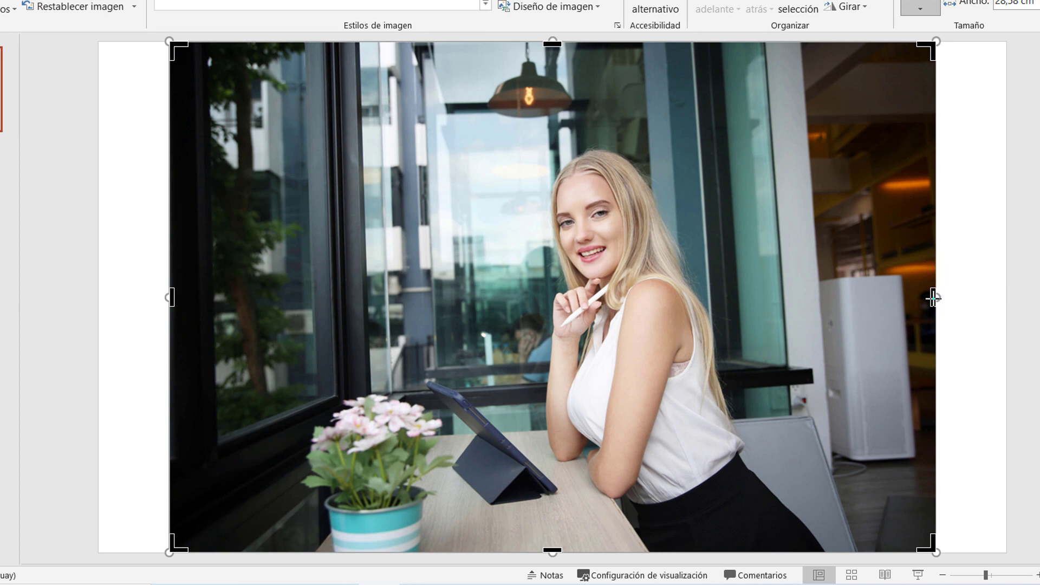
drag(932, 297, 821, 297)
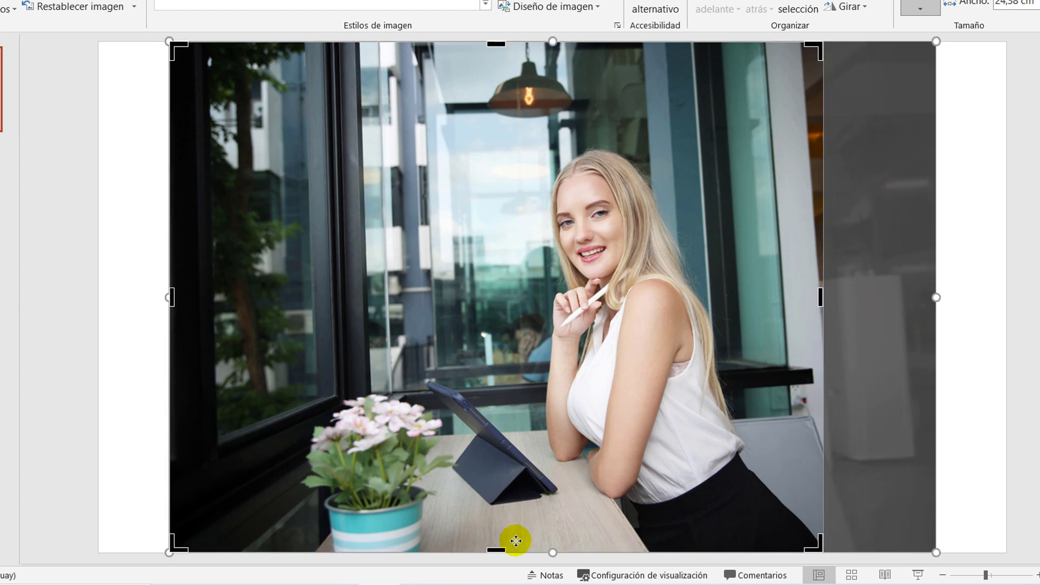
drag(499, 550, 496, 503)
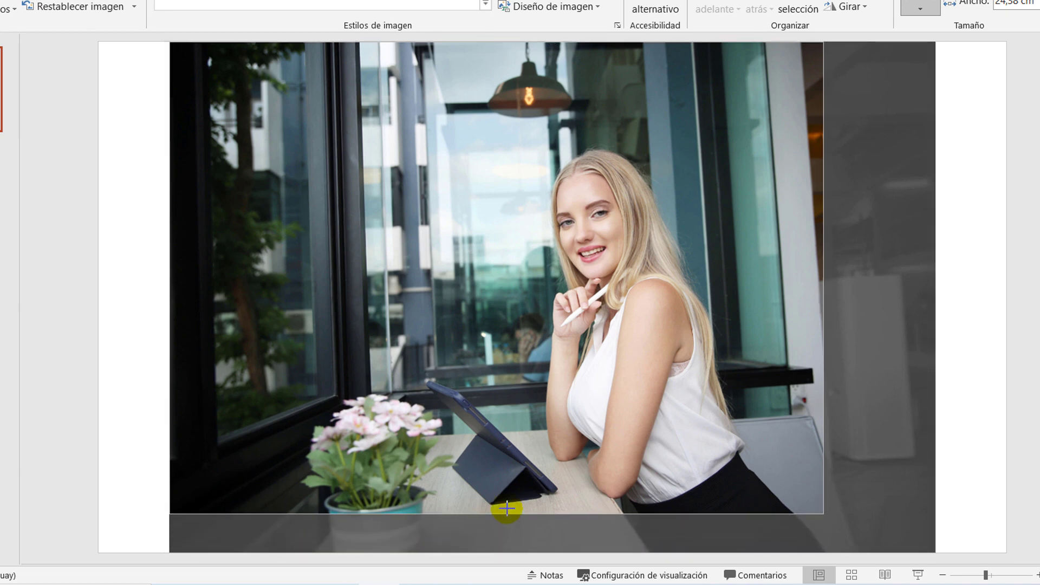
drag(169, 262, 395, 279)
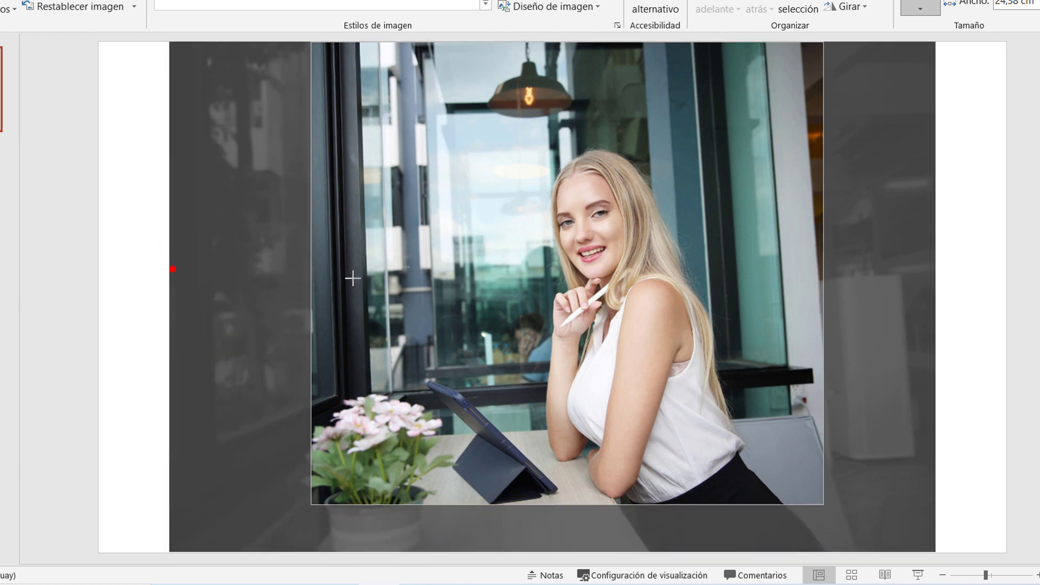
drag(609, 42, 609, 102)
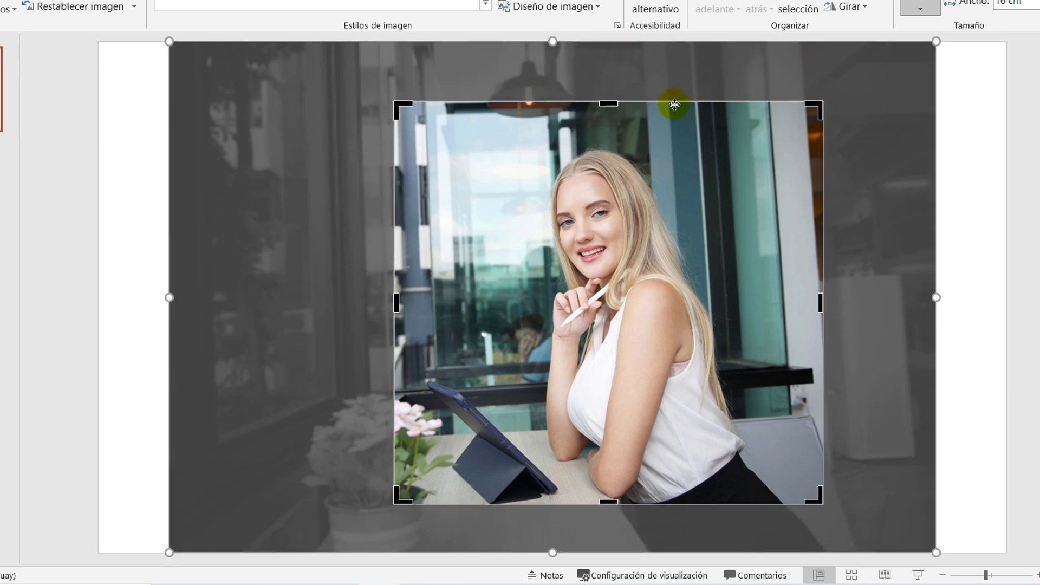
click(996, 225)
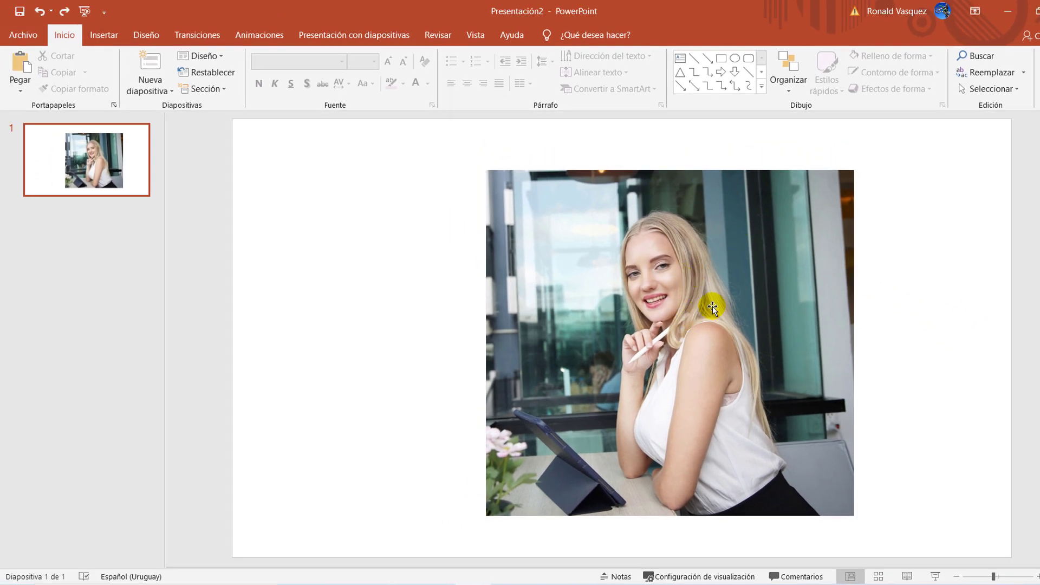
click(690, 301)
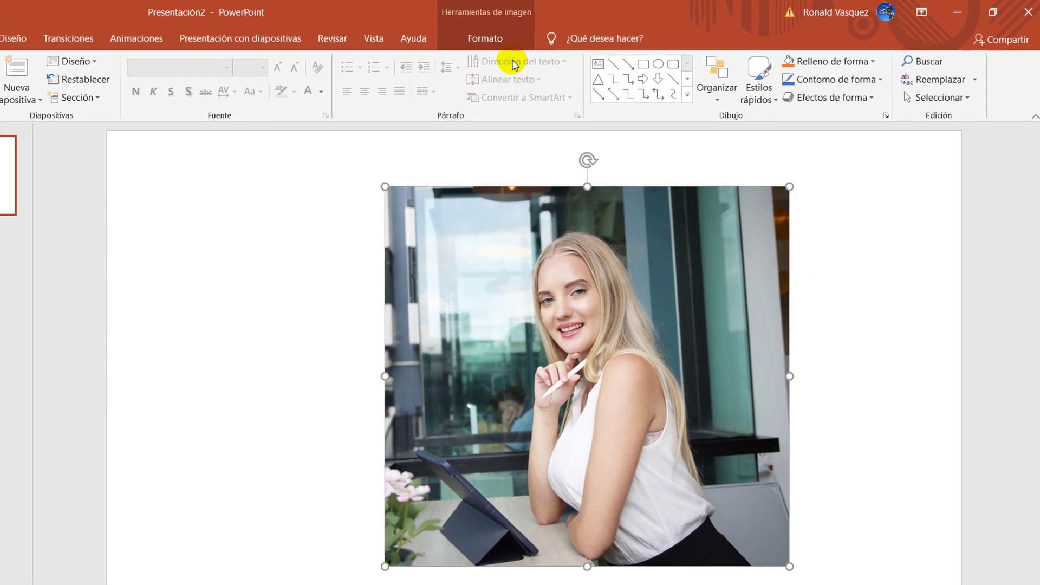
click(472, 39)
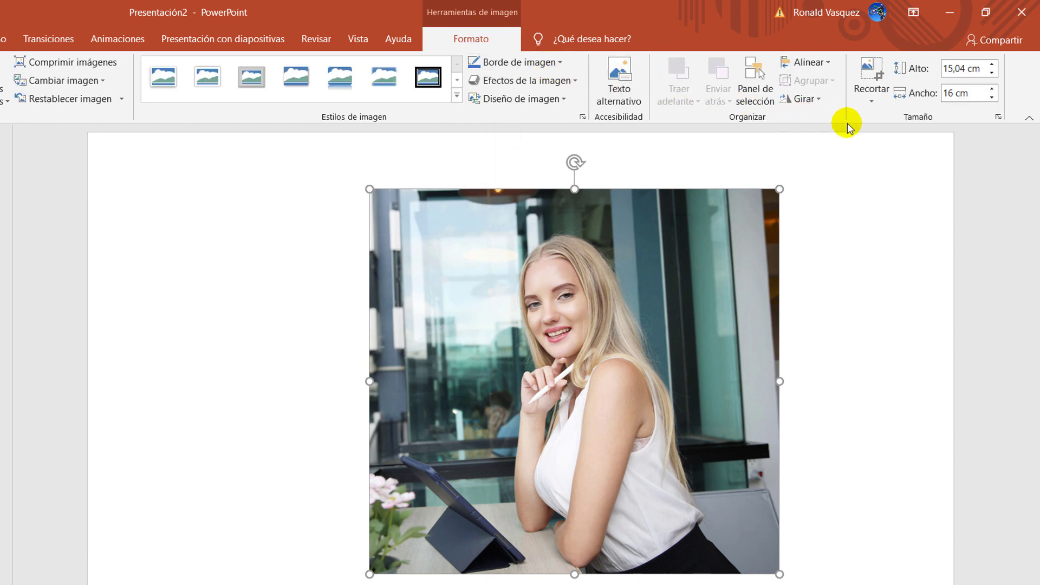
click(873, 100)
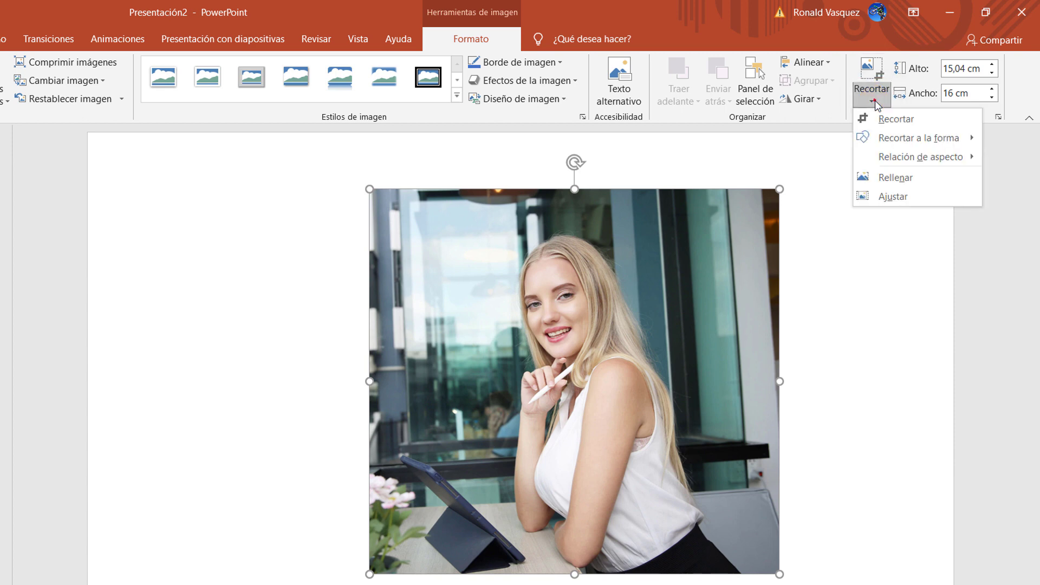
mouse_move(917, 137)
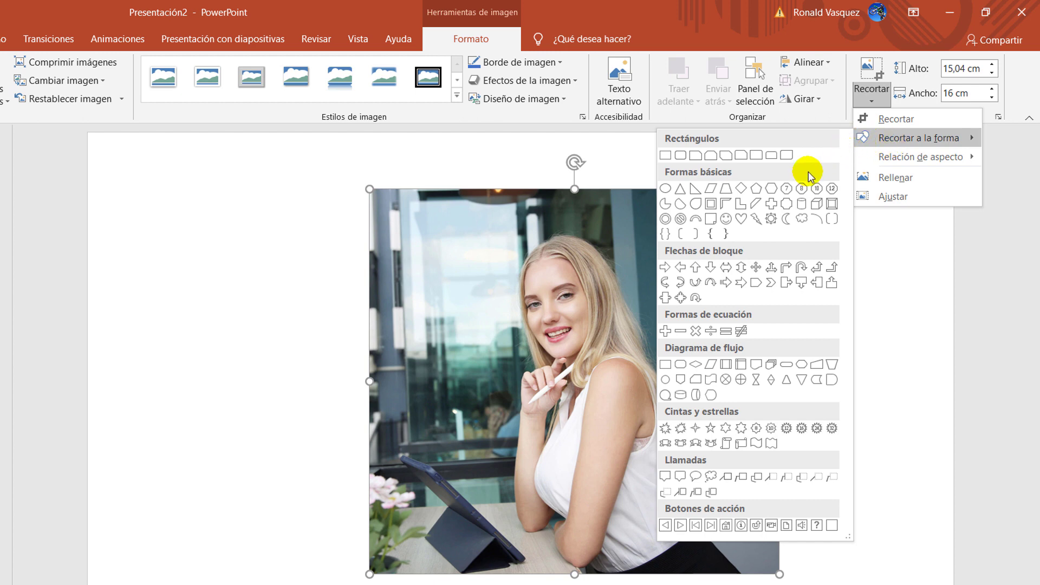
click(742, 190)
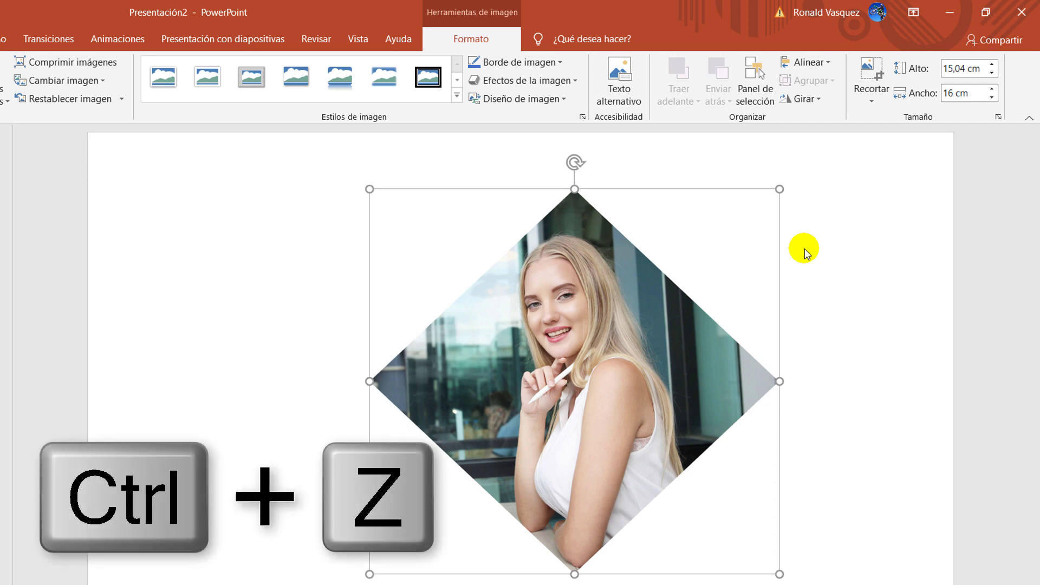
key(ctrl+z)
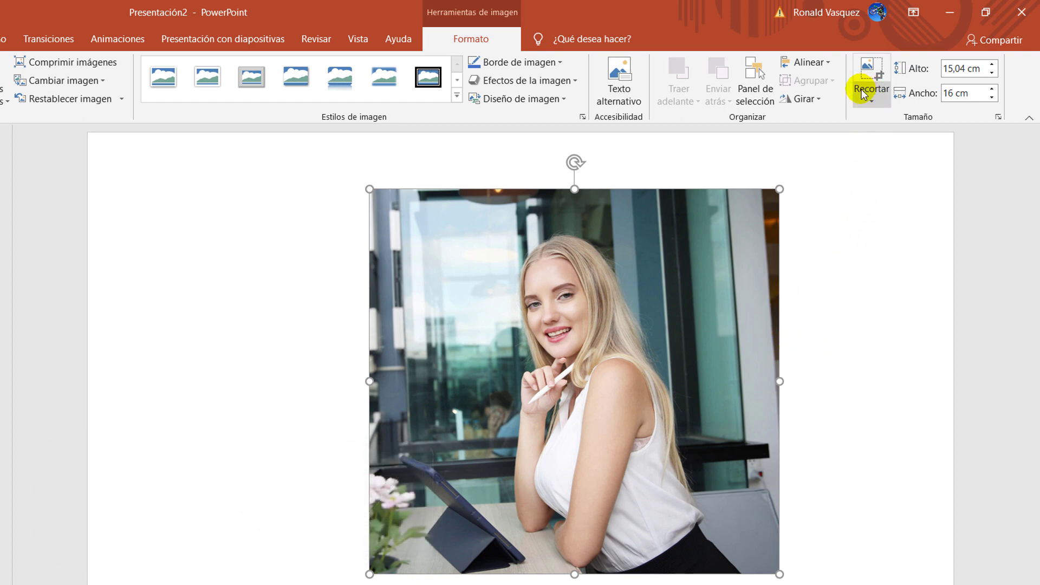
- Crop the cafe photo to the Elipse shape from Formas básicas
click(874, 97)
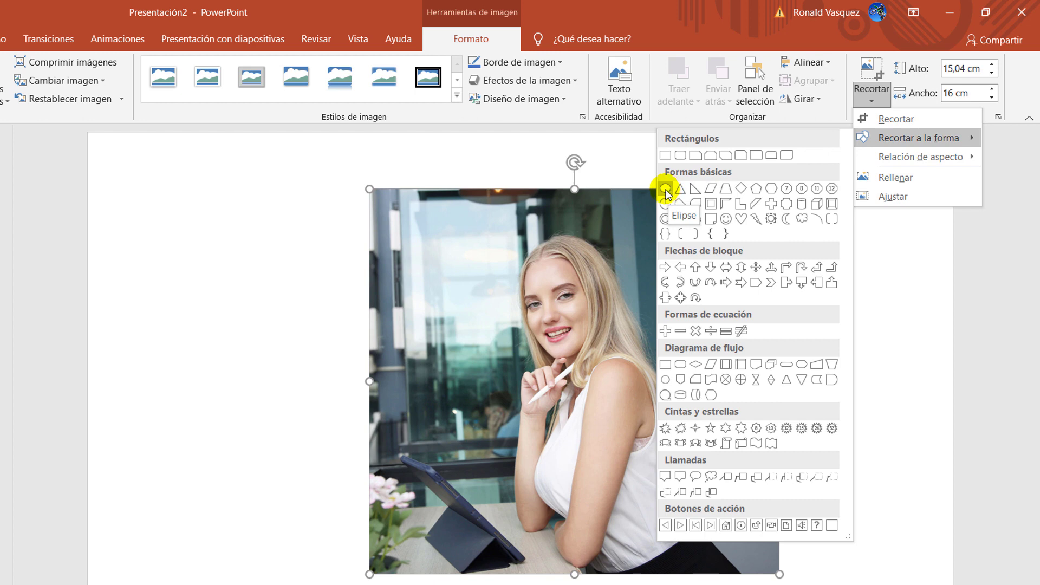
click(666, 190)
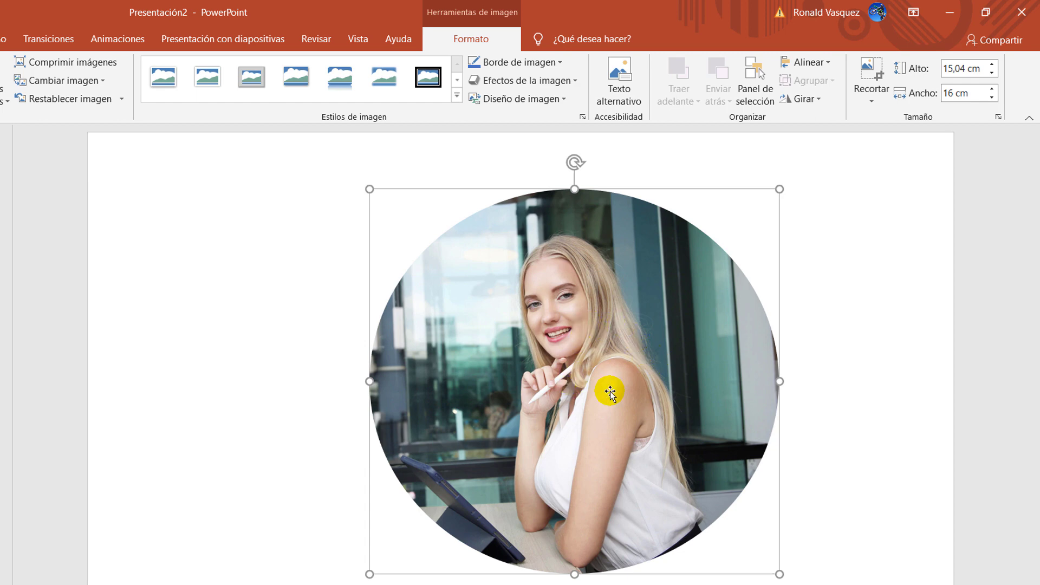
- Save the oval photo as Imagen1.jpg in the Escritorio folder via Guardar como imagen
right_click(600, 340)
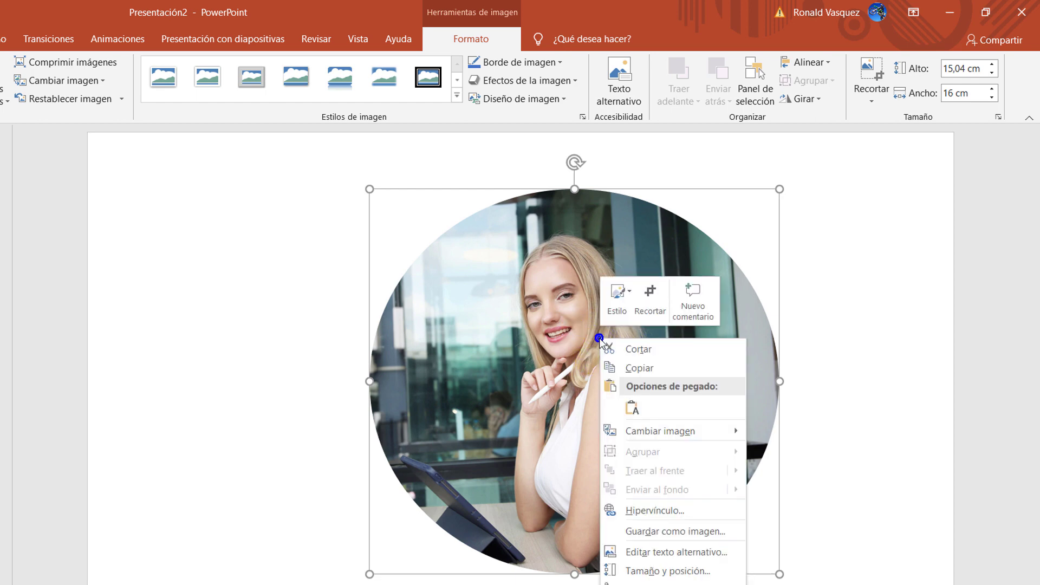
click(662, 535)
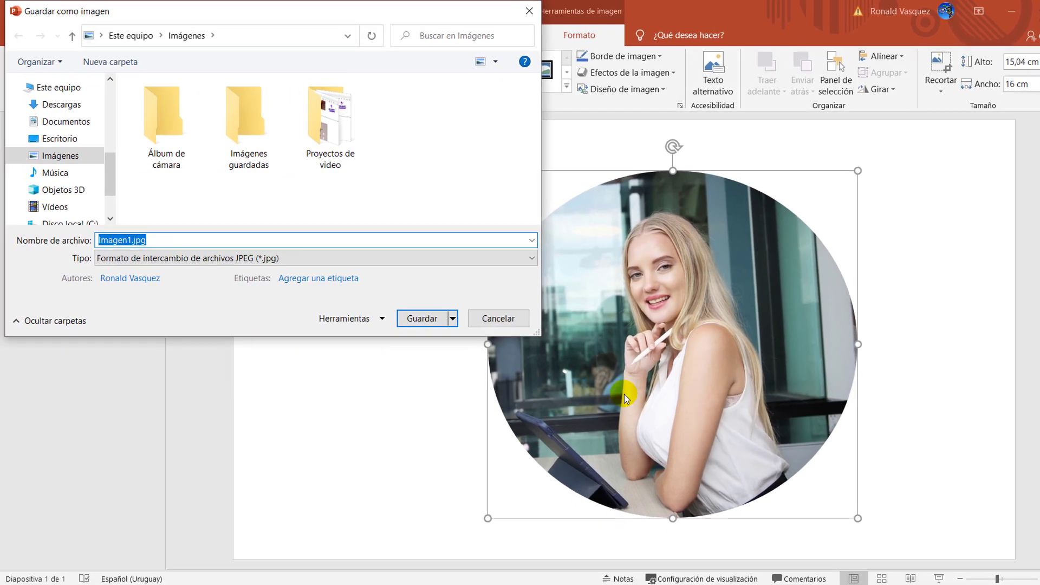
scroll(87, 141, up, 5)
scroll(87, 114, up, 3)
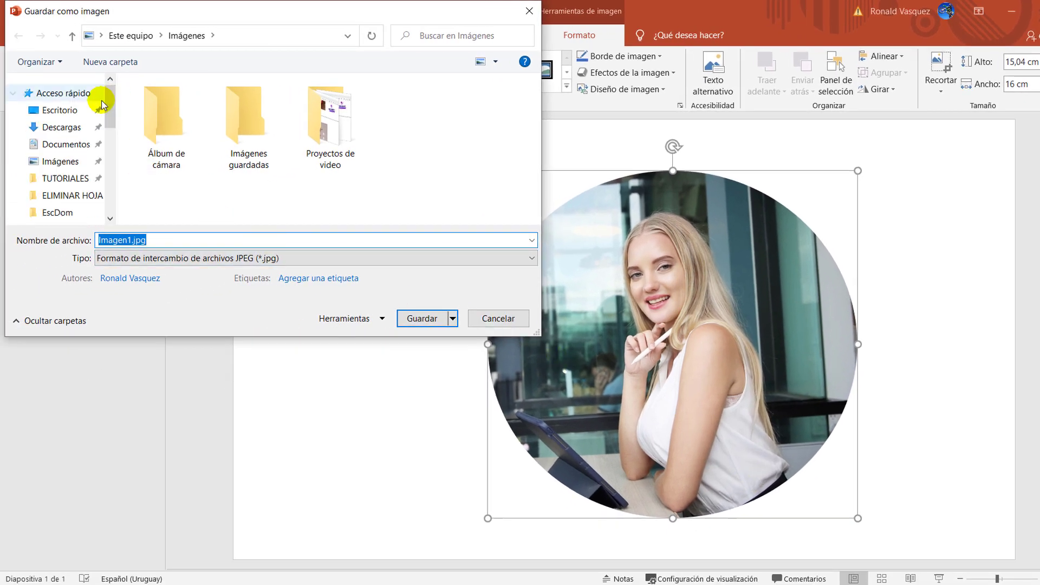
click(60, 110)
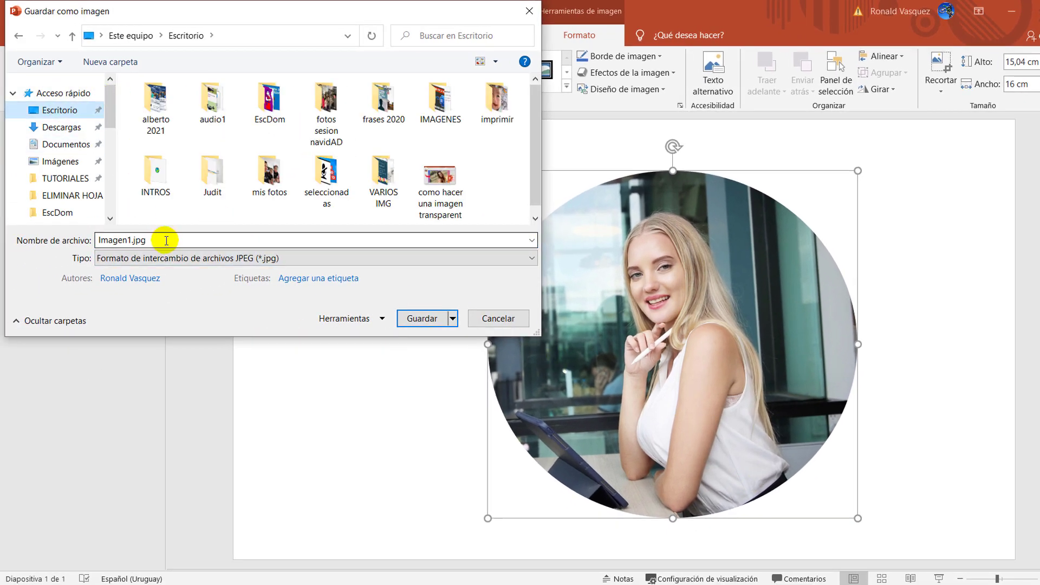
click(423, 320)
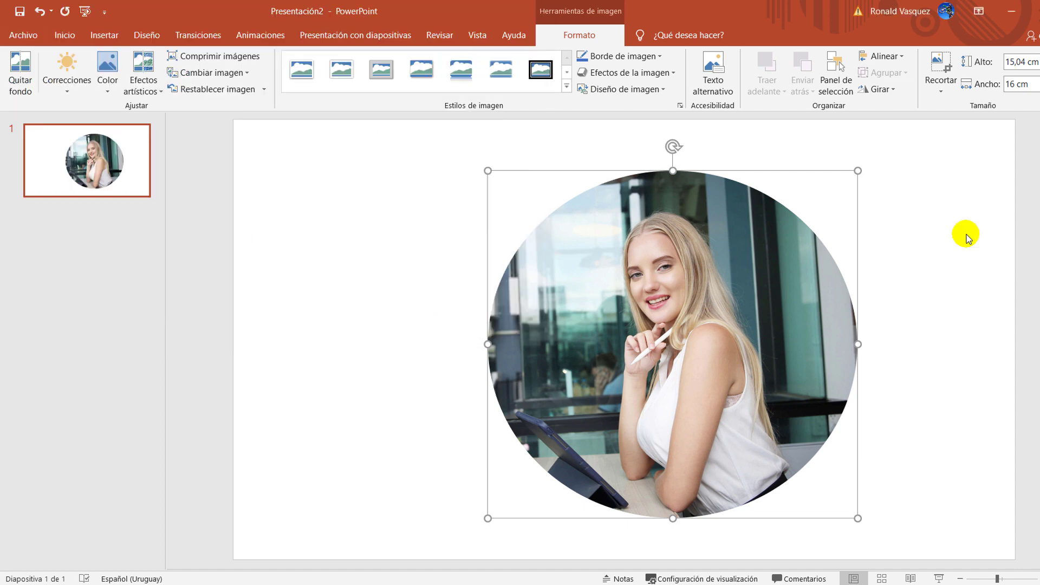